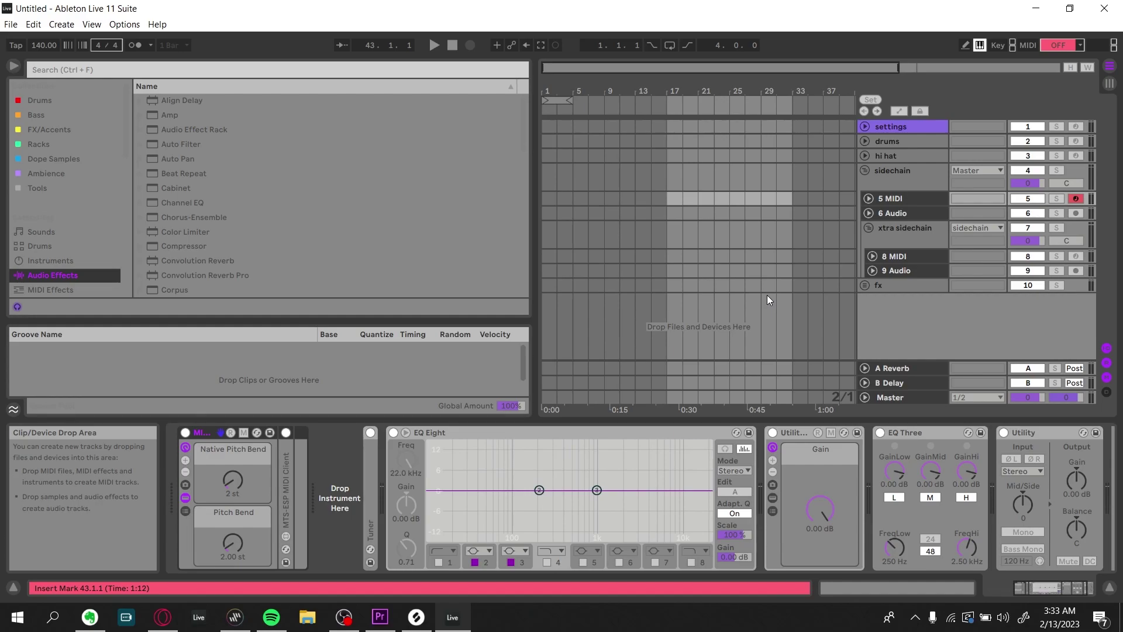
Step: Show the Master track's Newfangled Saturate and SPAN Plus devices and the Track Delay column
scroll(262, 170, down, 7)
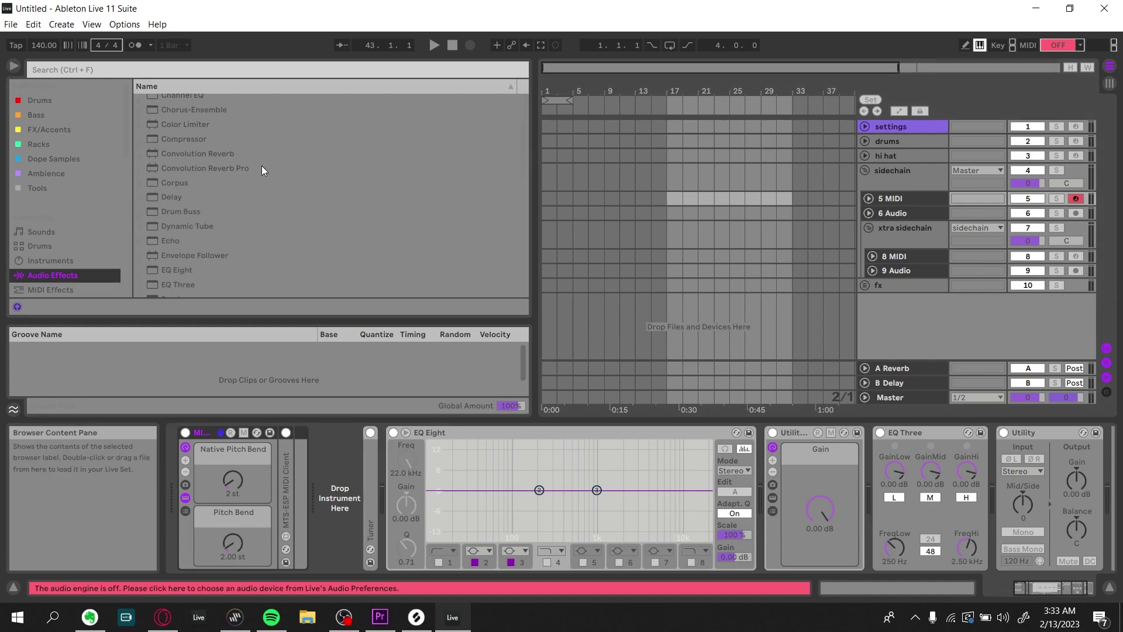
scroll(261, 171, down, 3)
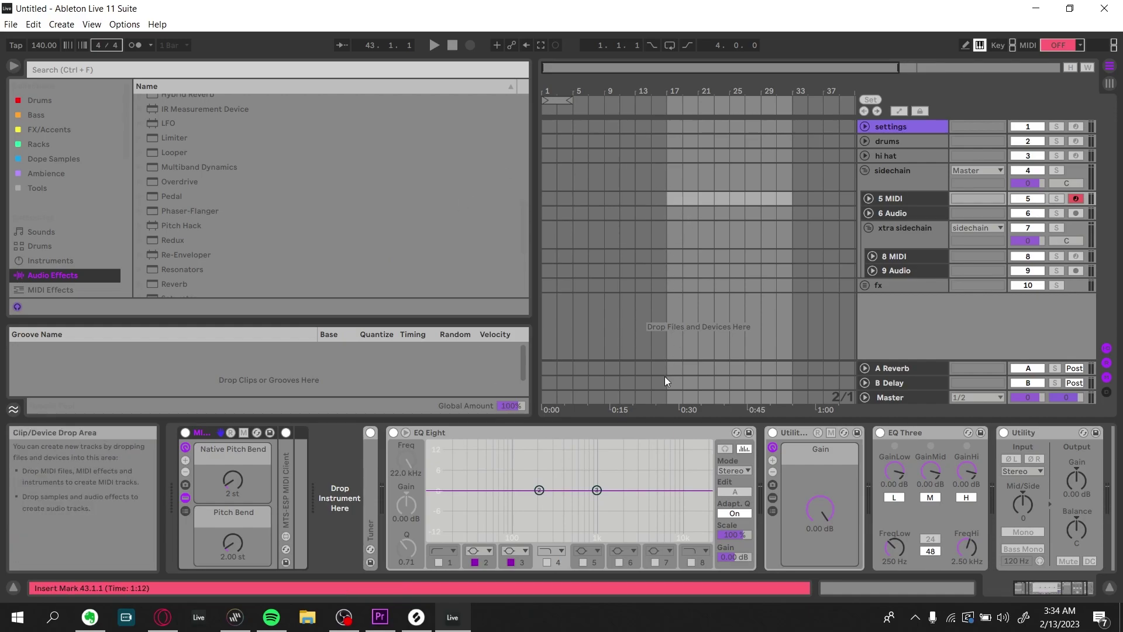
click(904, 398)
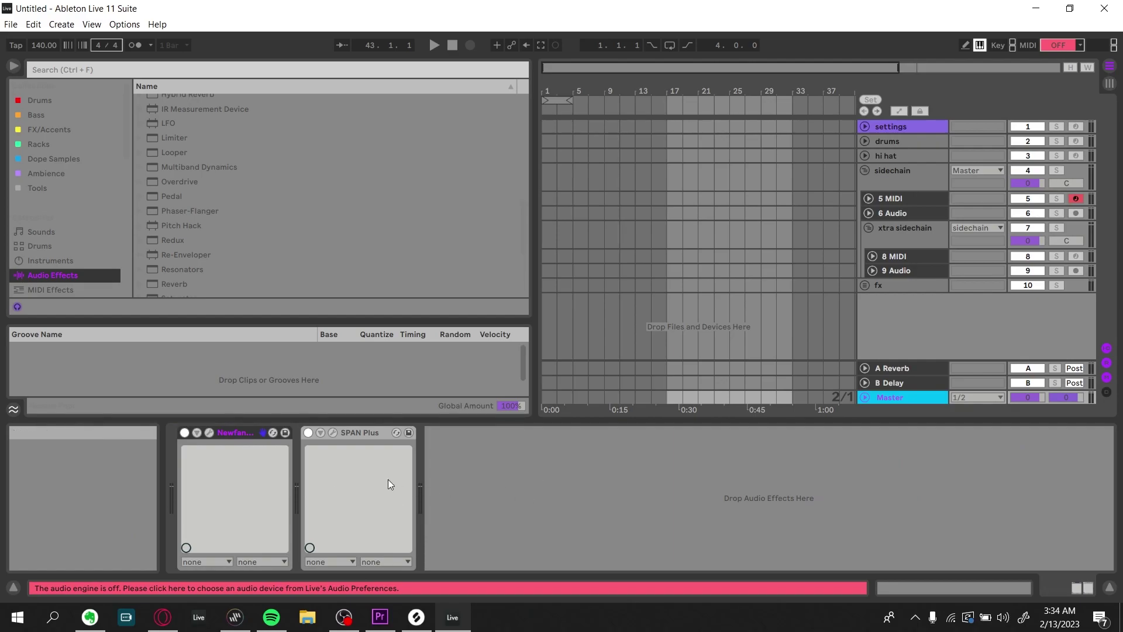
click(1106, 392)
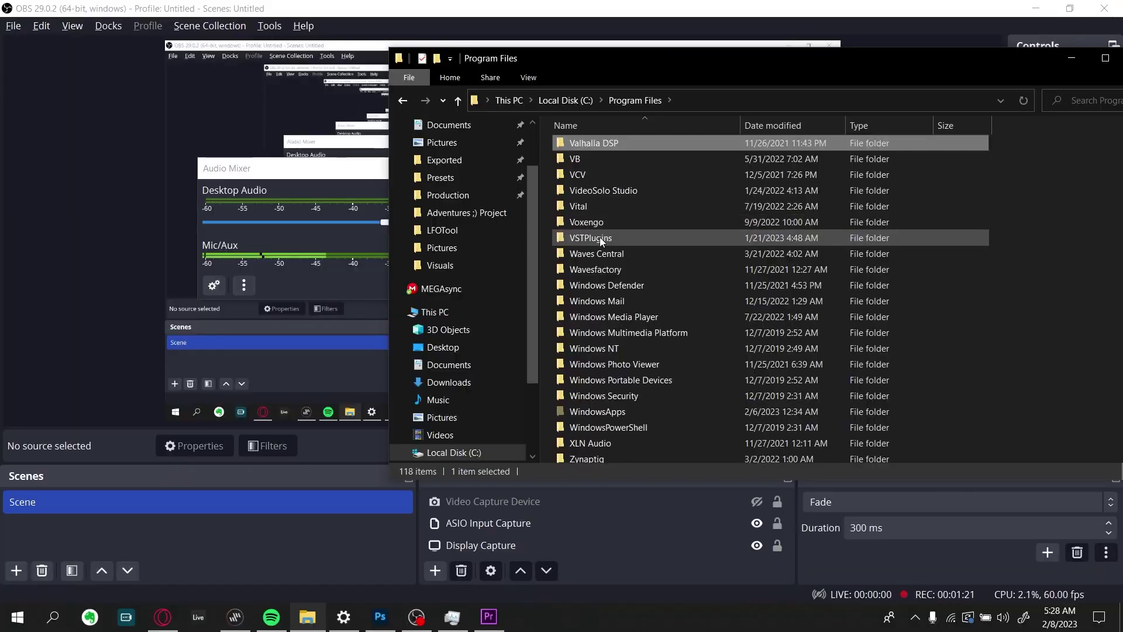
Step: Rename the Program Files VSTPlugins folder by appending '_old' and approve the admin prompt
click(591, 238)
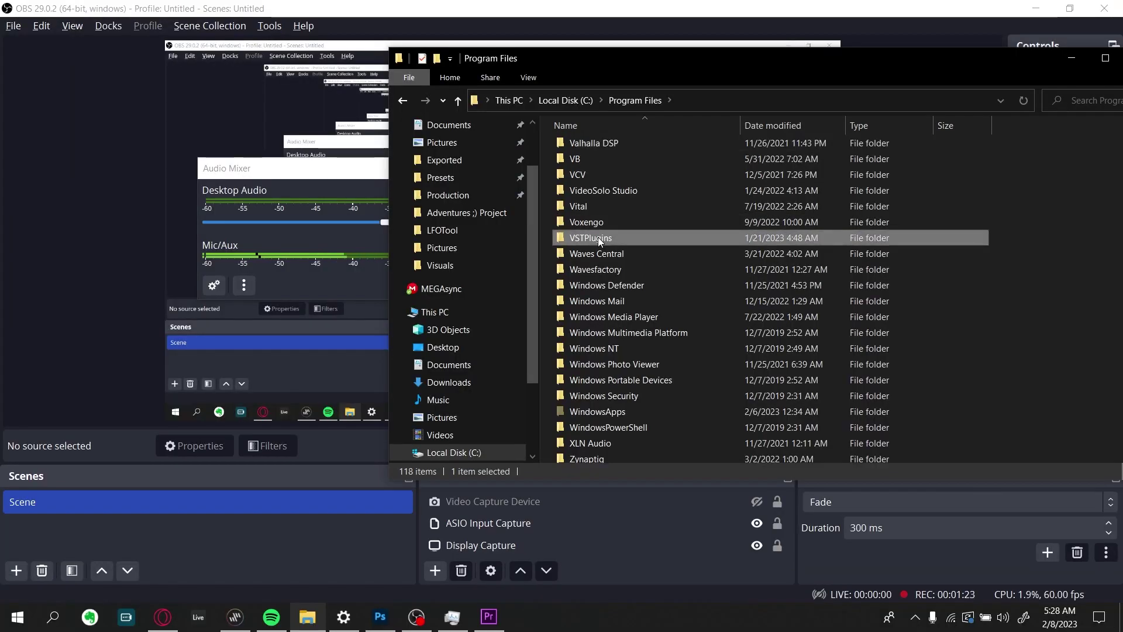
key(F2)
key(End)
text(_old)
key(Return)
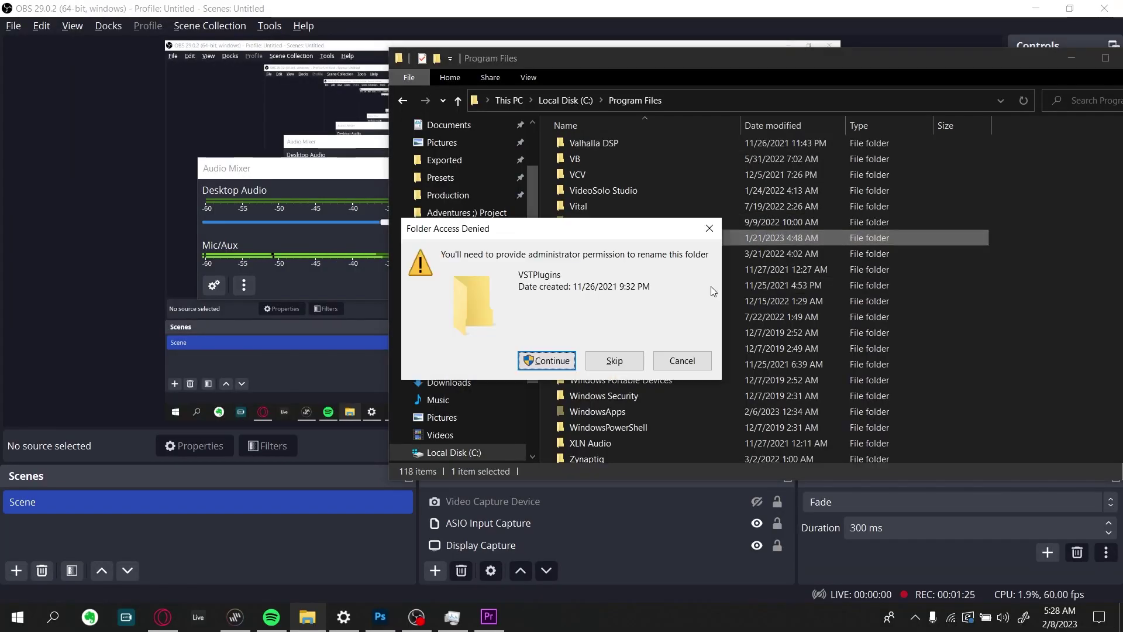
click(547, 360)
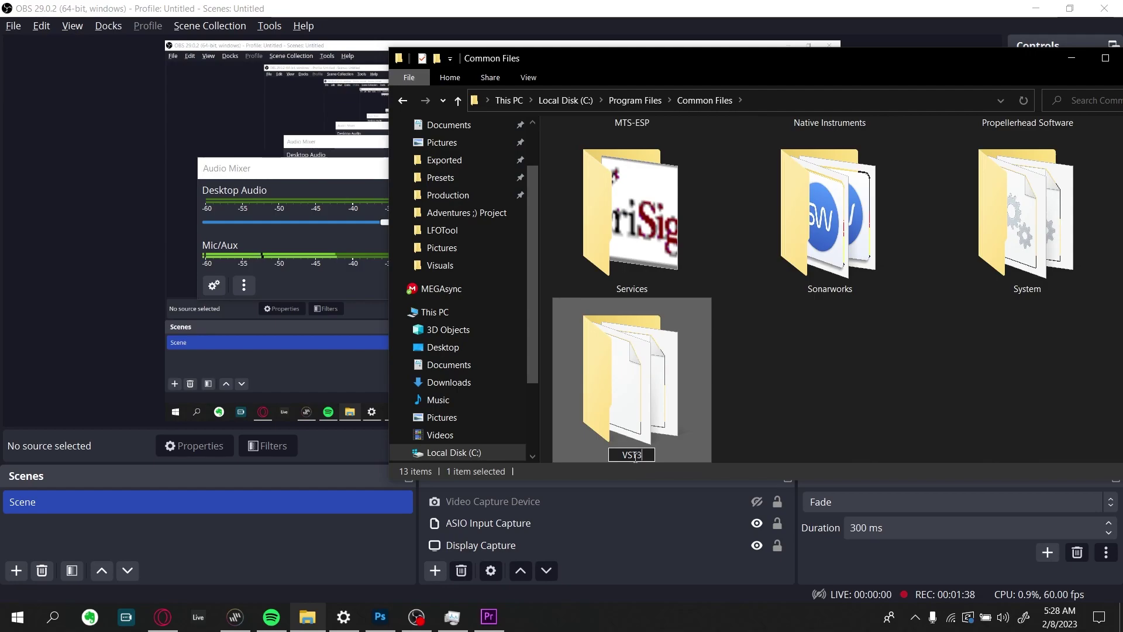
Step: Rename the Common Files VST3 folder to VST4 and approve the admin prompt
key(BackSpace)
text(4)
key(Return)
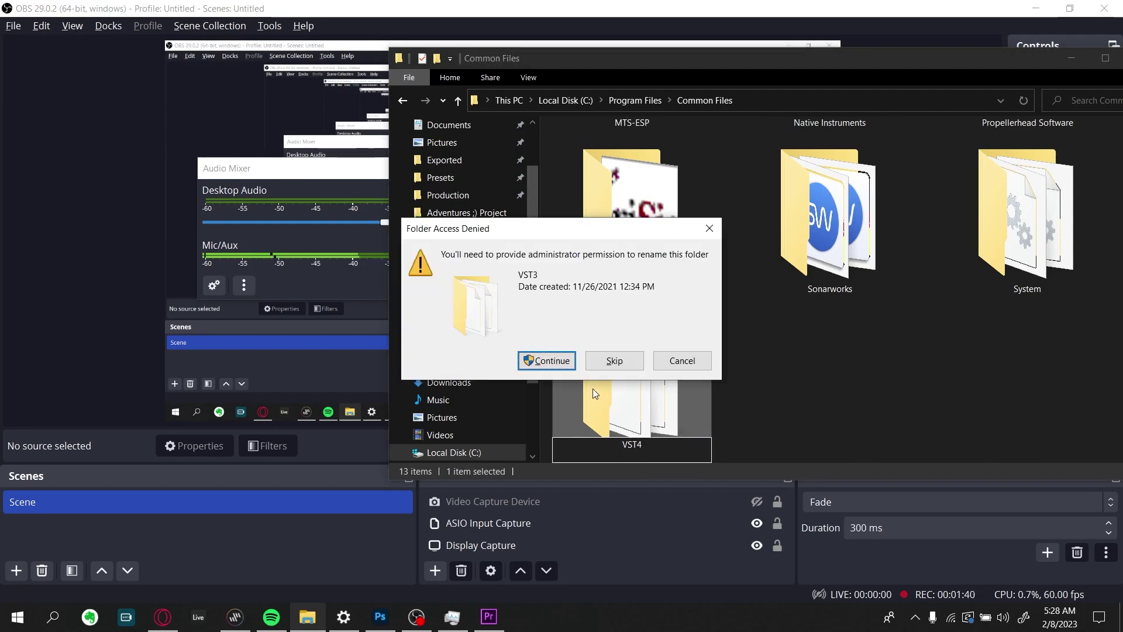
click(553, 361)
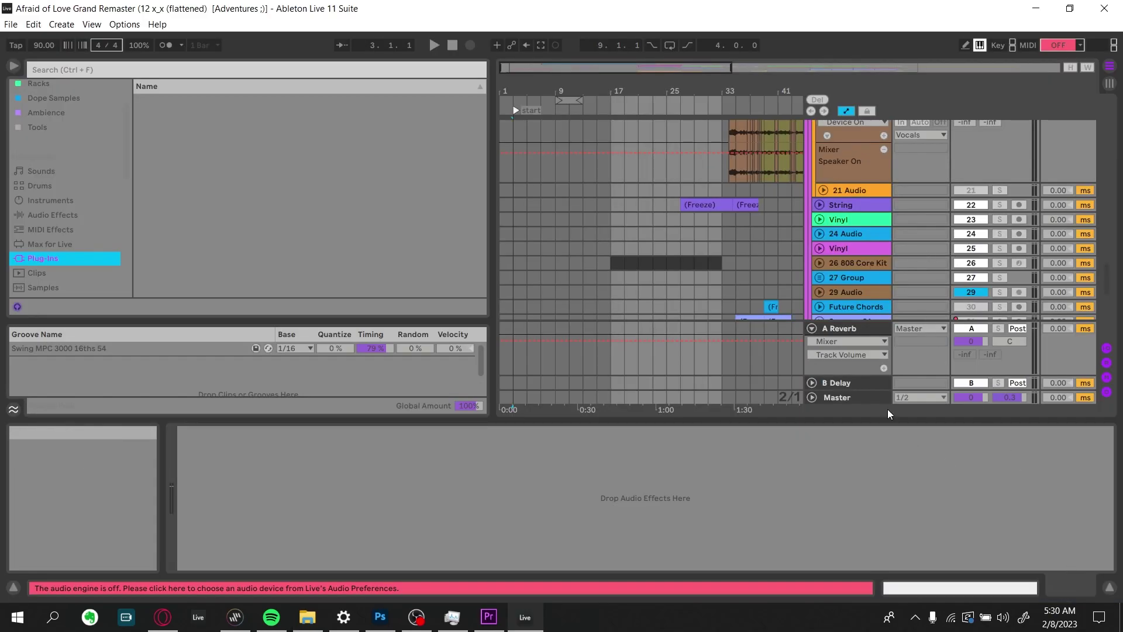
Step: Inspect the Master chain's missing Big Clipper plug-in, then return to the Common Files window
click(849, 399)
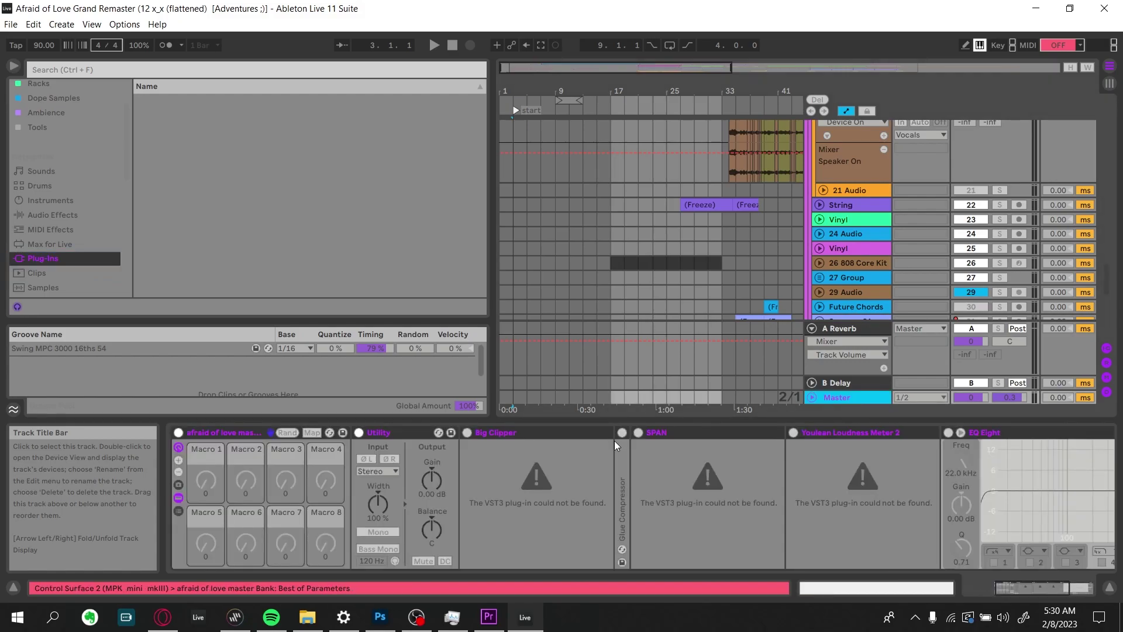
click(528, 434)
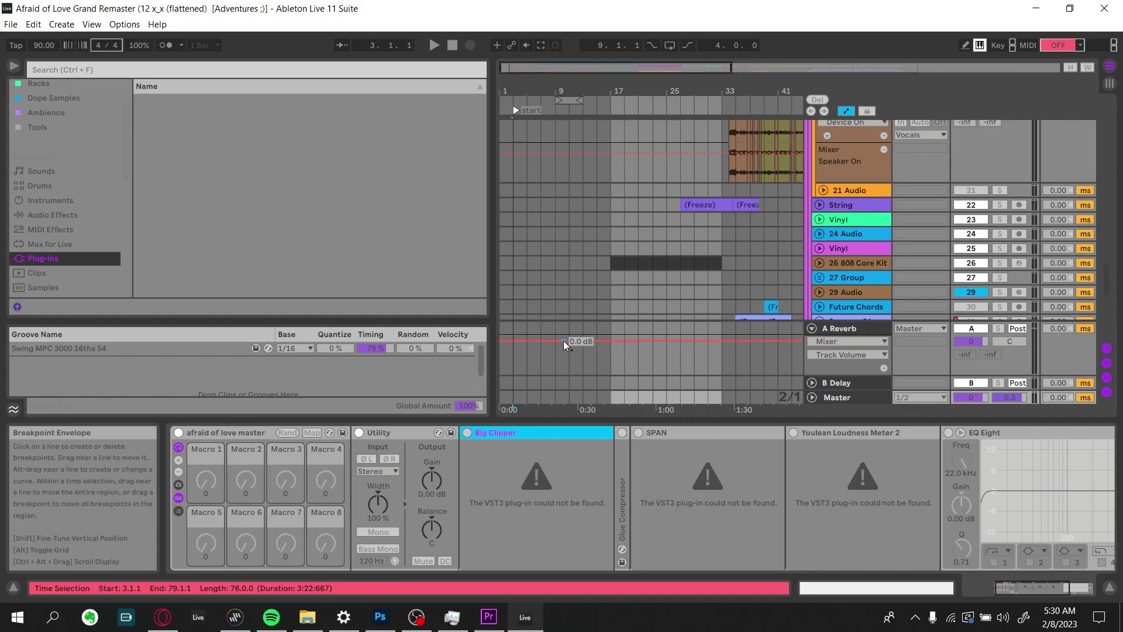
key(alt+Tab)
Step: Rename the Common Files VST4 folder back to VST3 and approve the admin prompt
click(637, 456)
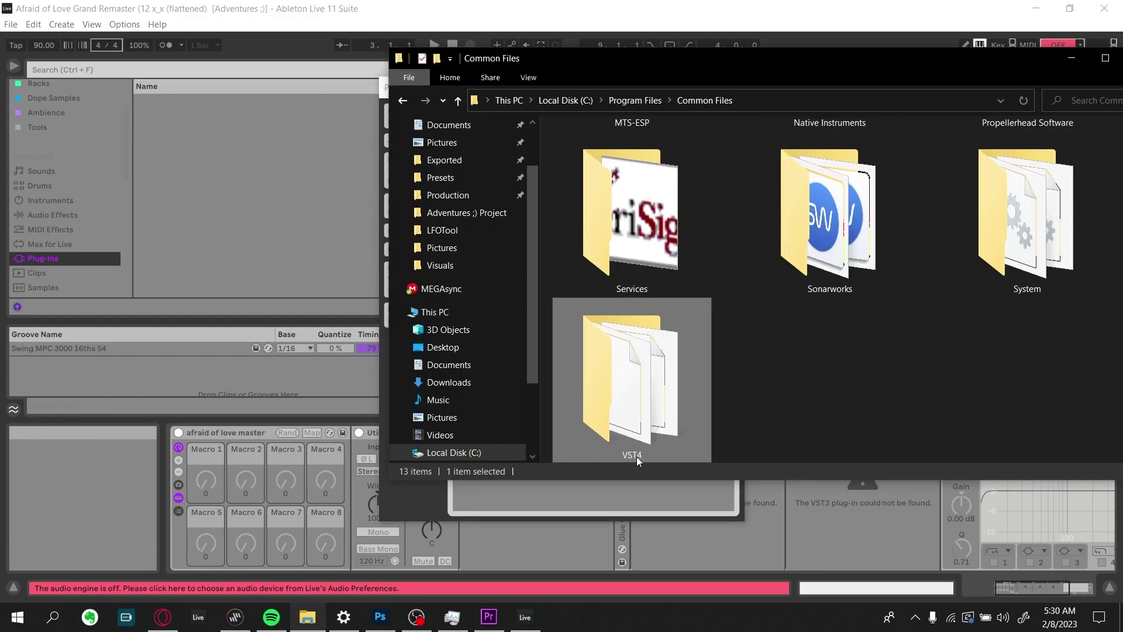
text(VST3)
key(Return)
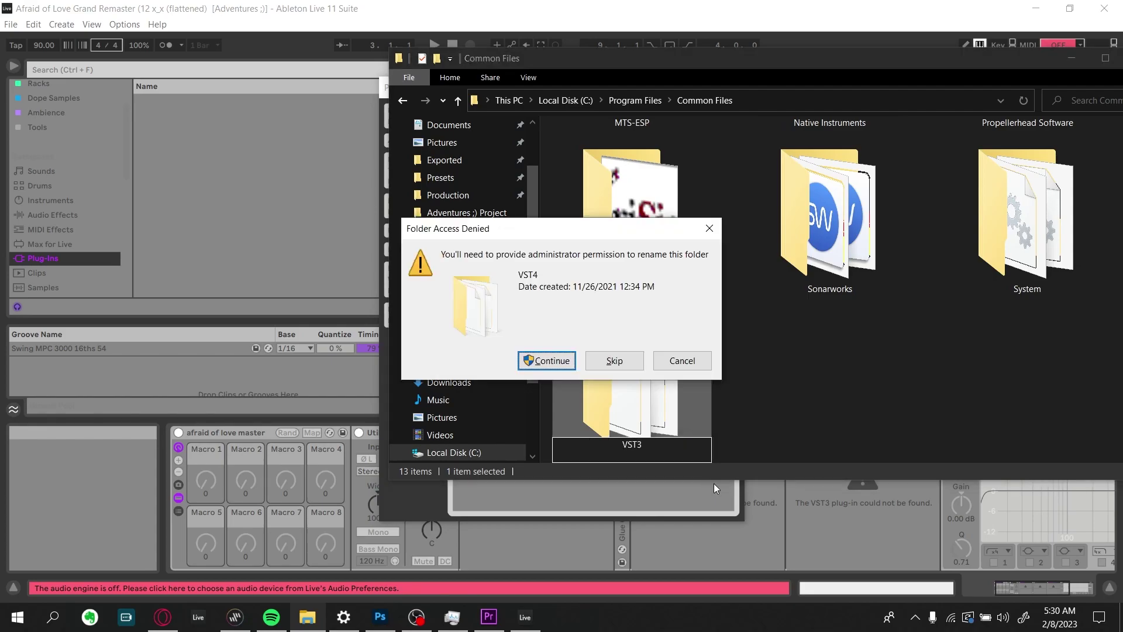
click(560, 357)
Step: Rename the Program Files VSTPlugins2 folder back to VSTPlugins
key(alt+Up)
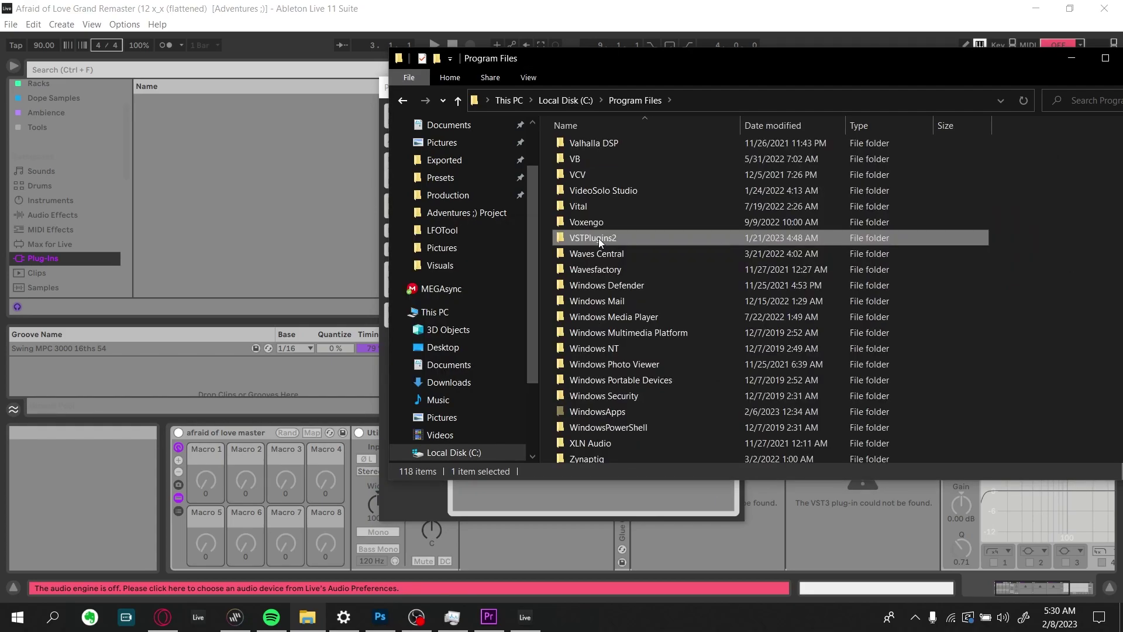
click(587, 237)
key(F2)
click(587, 237)
key(BackSpace)
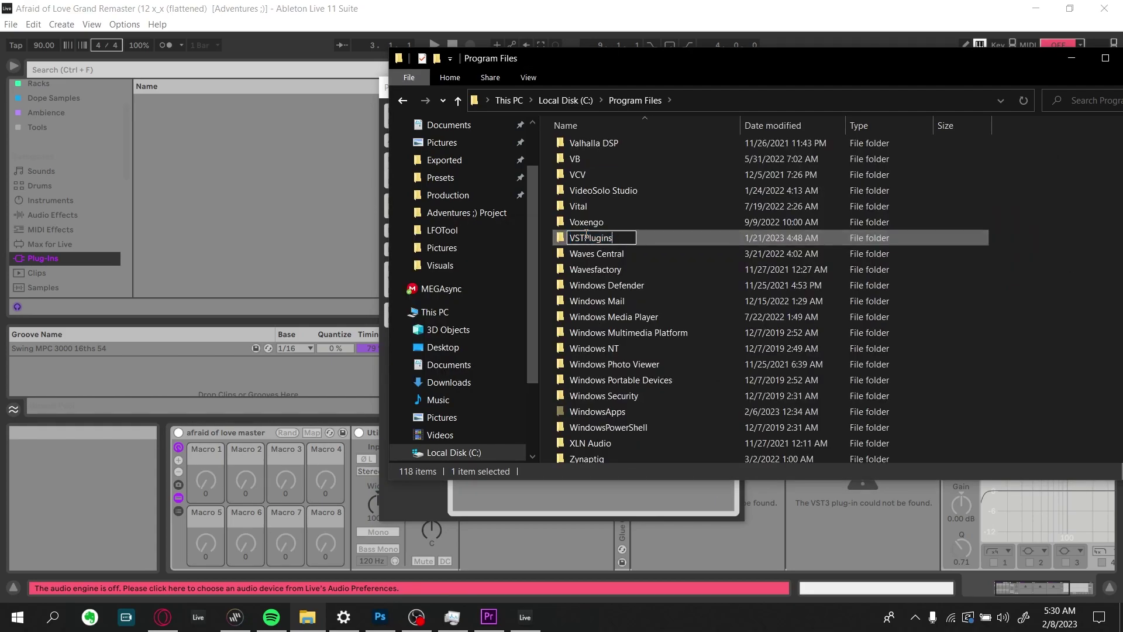
key(Return)
key(Return)
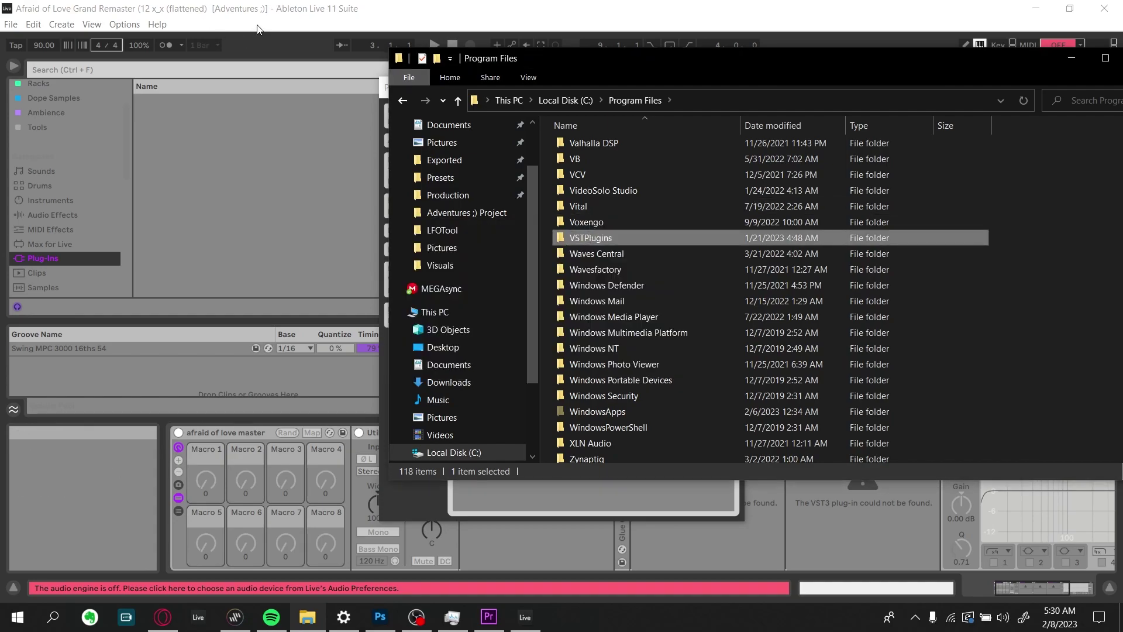
Step: Back in Live, rescan plug-ins from Plug-Ins preferences and close the Preferences window
click(430, 24)
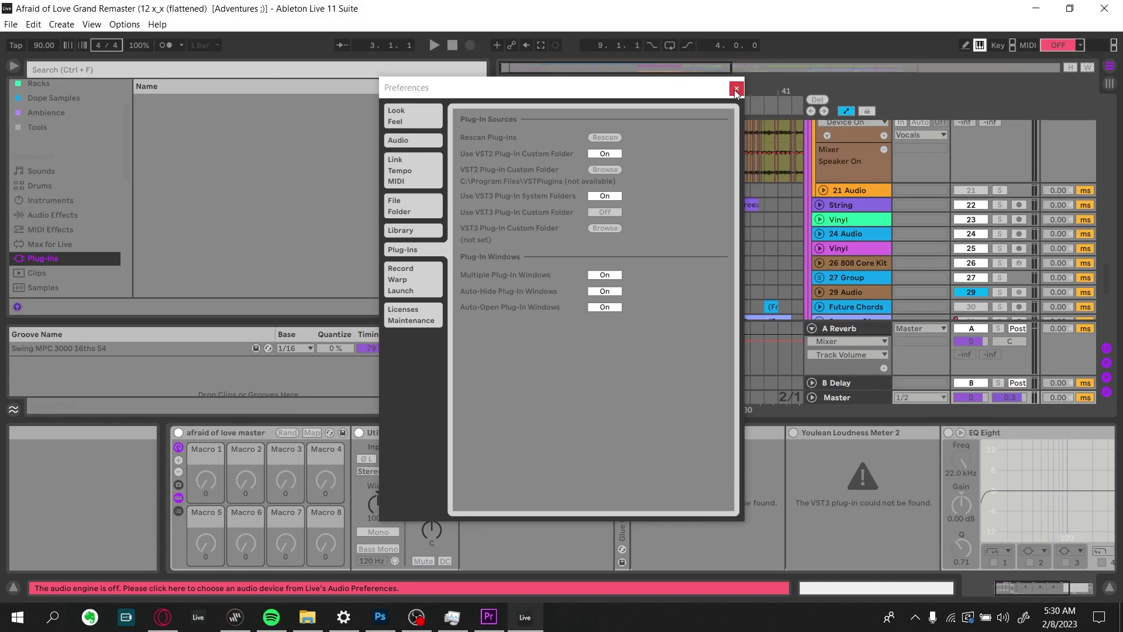
click(614, 135)
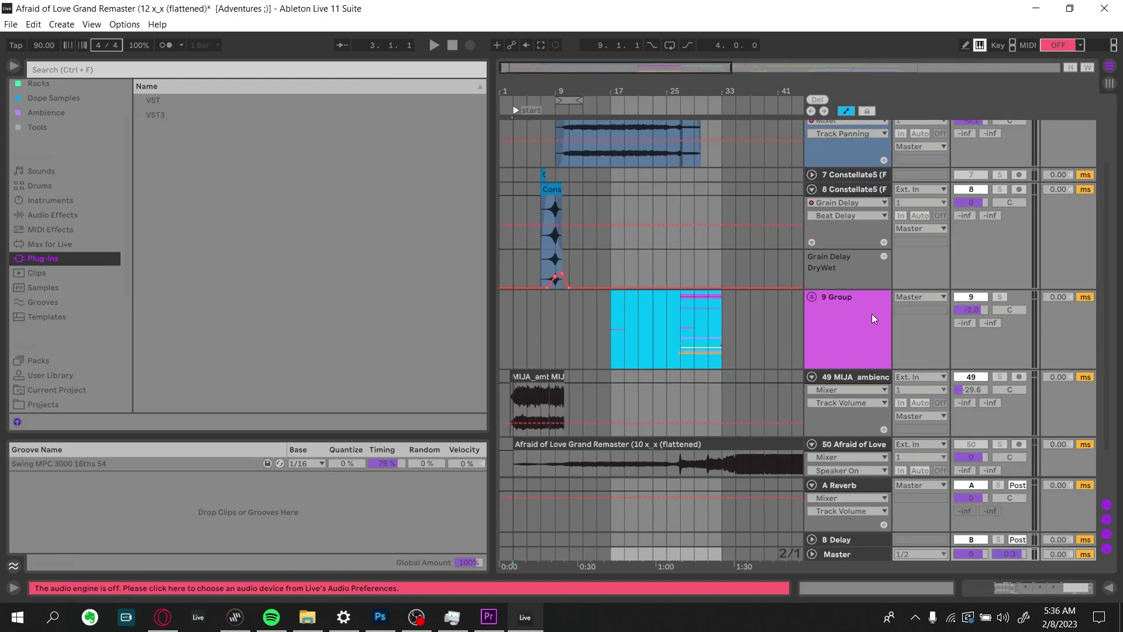
click(870, 313)
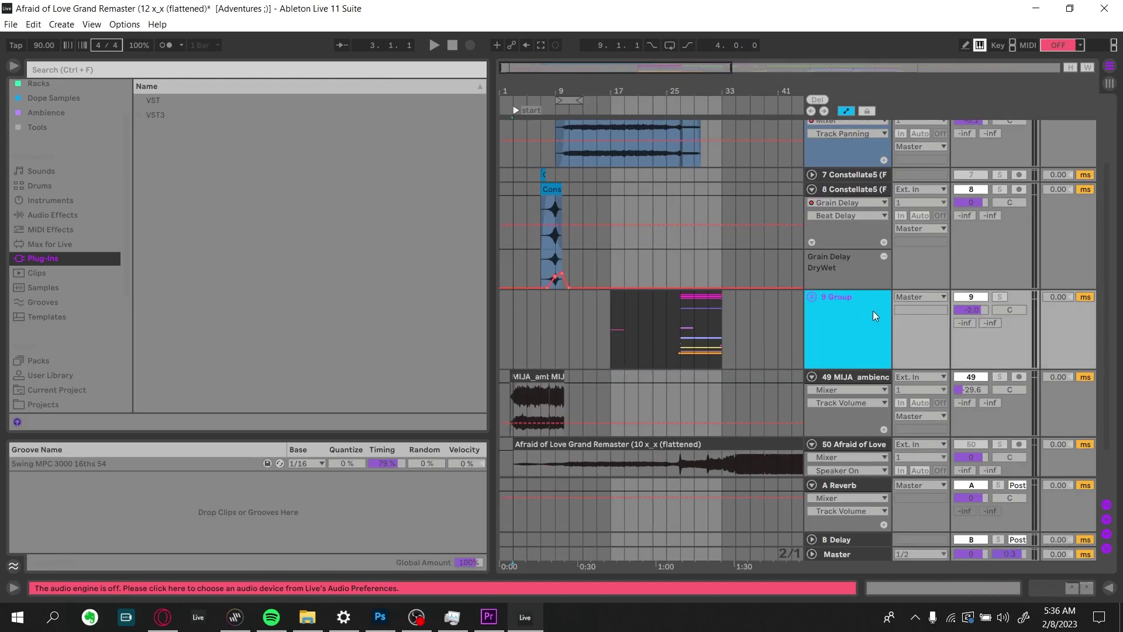
Step: Delete the 9 Group track and check the soothe2 plug-in on the BASS track
key(Delete)
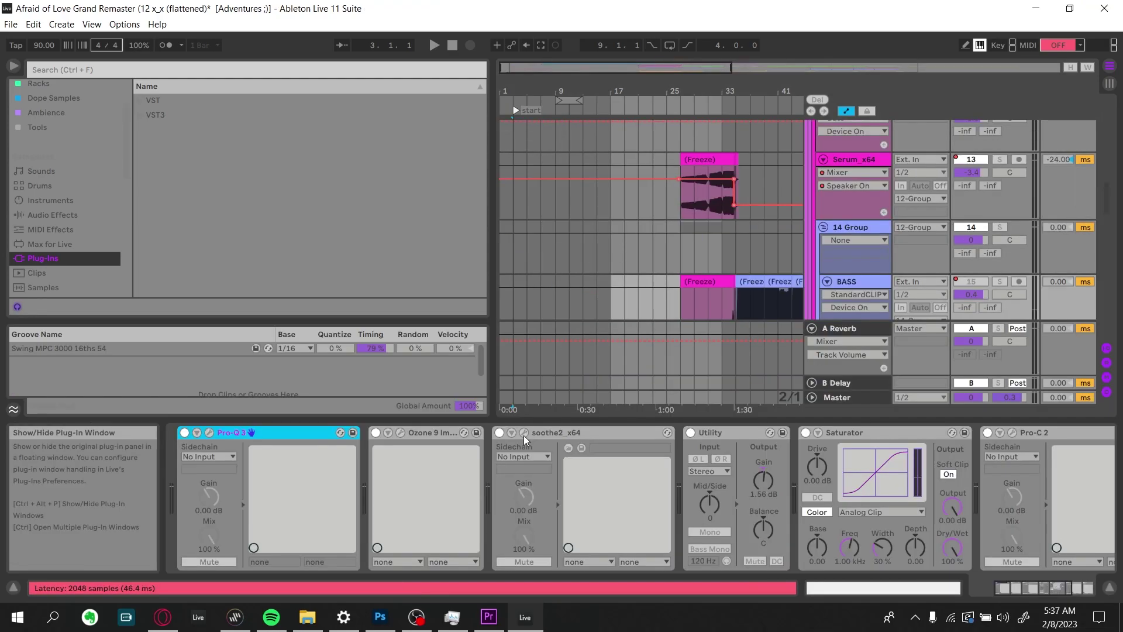
click(524, 436)
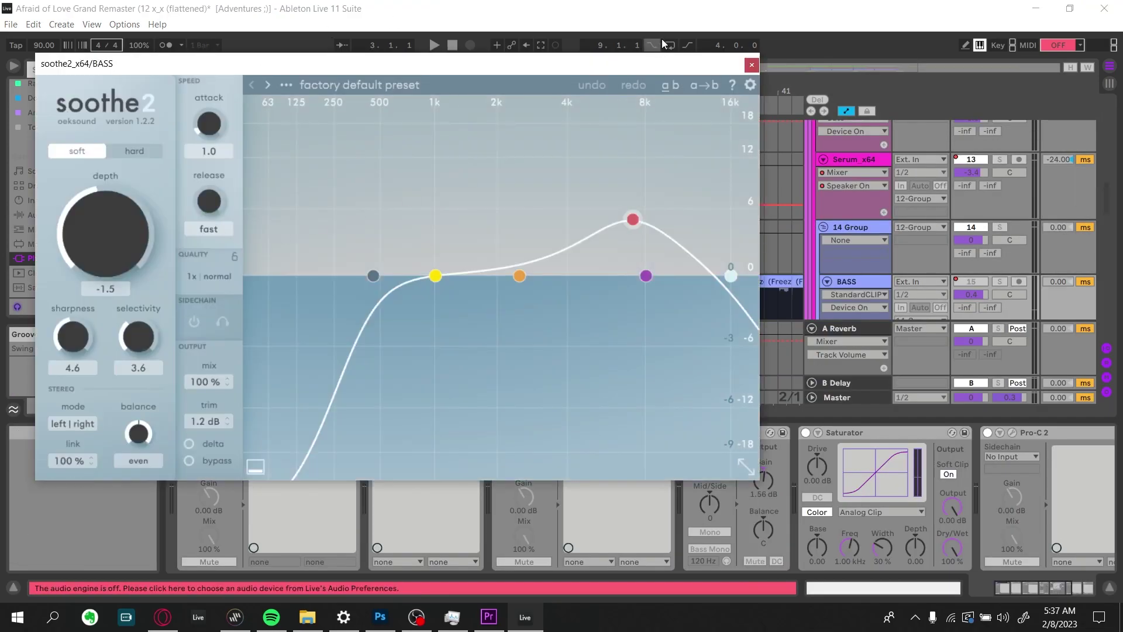
click(751, 64)
Step: Delete and undo the Master device chain to reload its plug-ins, then hide Detail View
click(667, 397)
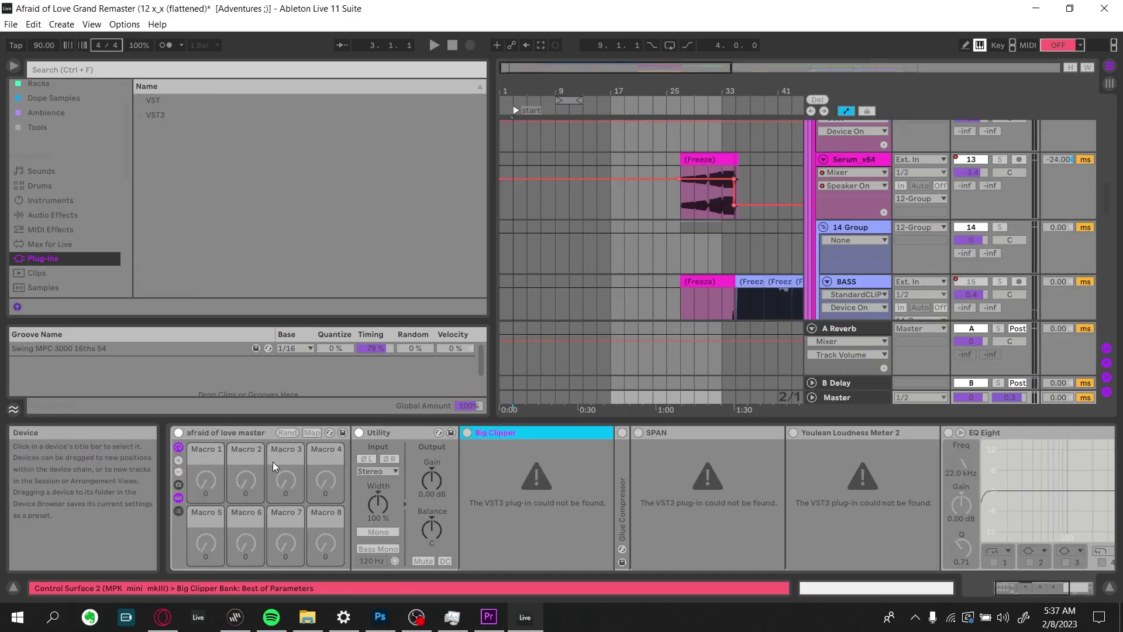
click(222, 433)
key(Delete)
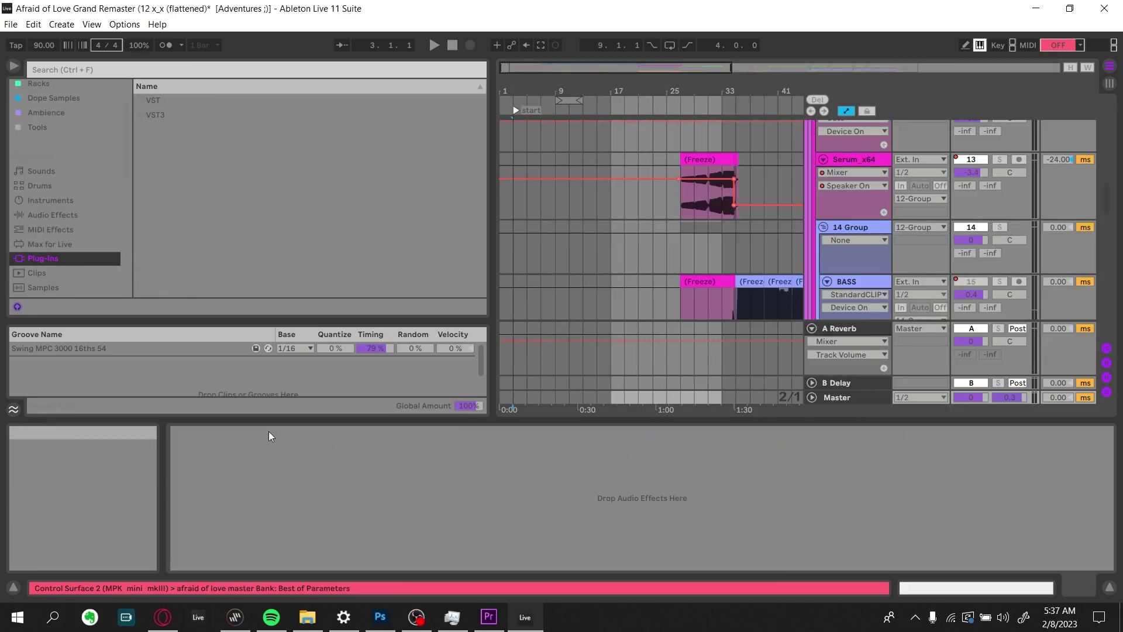
key(ctrl+z)
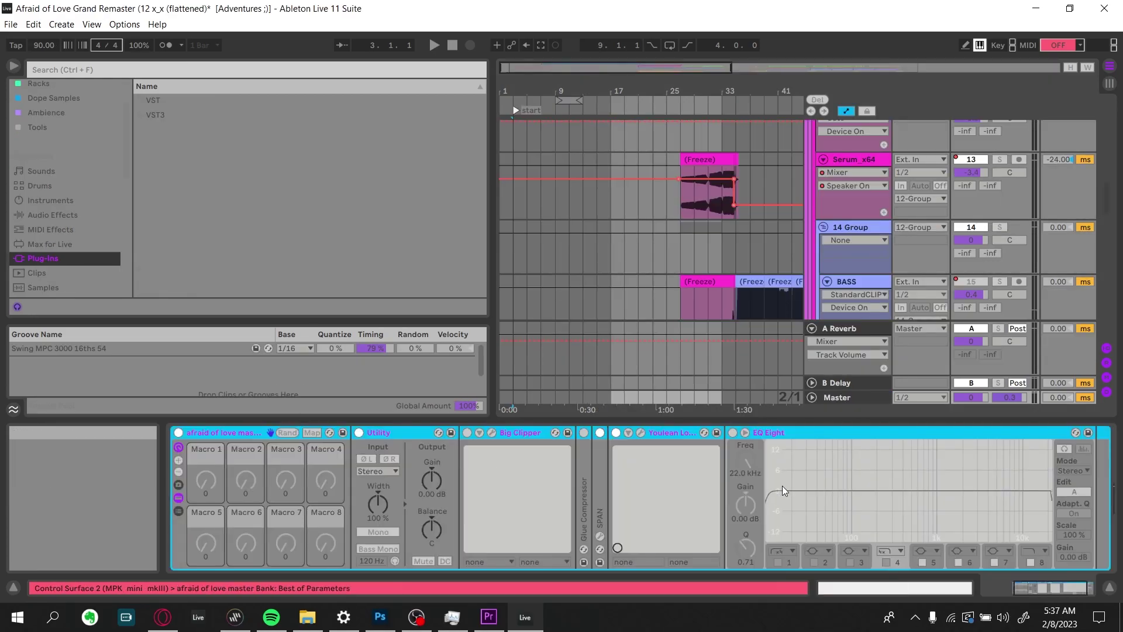
click(1111, 589)
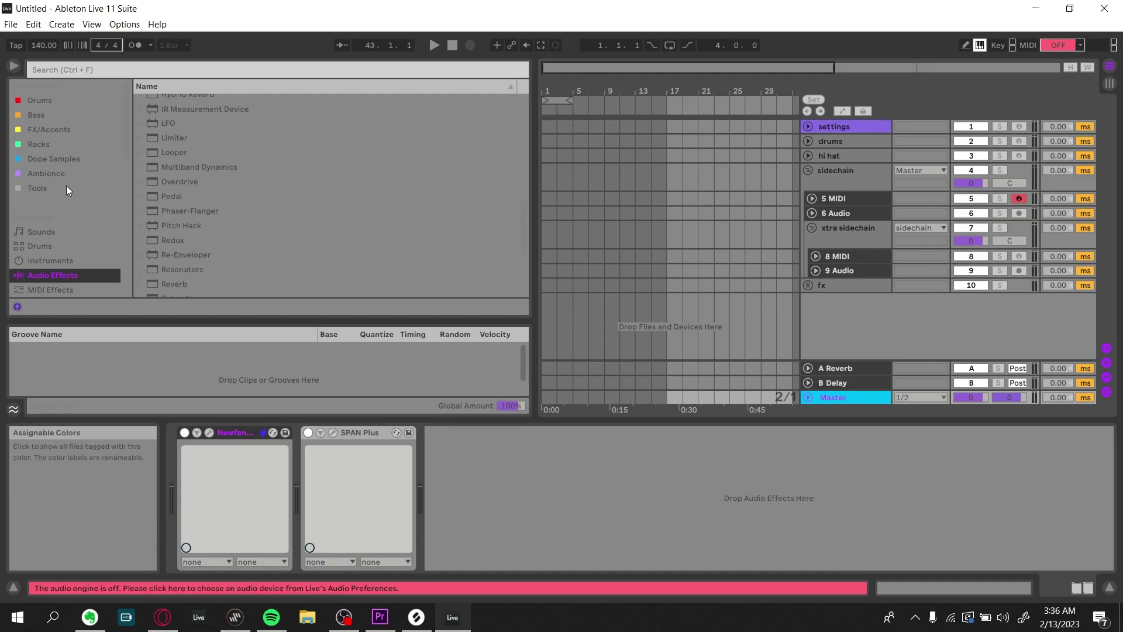
Step: In the browser's Projects, expand backdraft Project and unfold withering reboot.als to show its tracks
scroll(51, 202, down, 3)
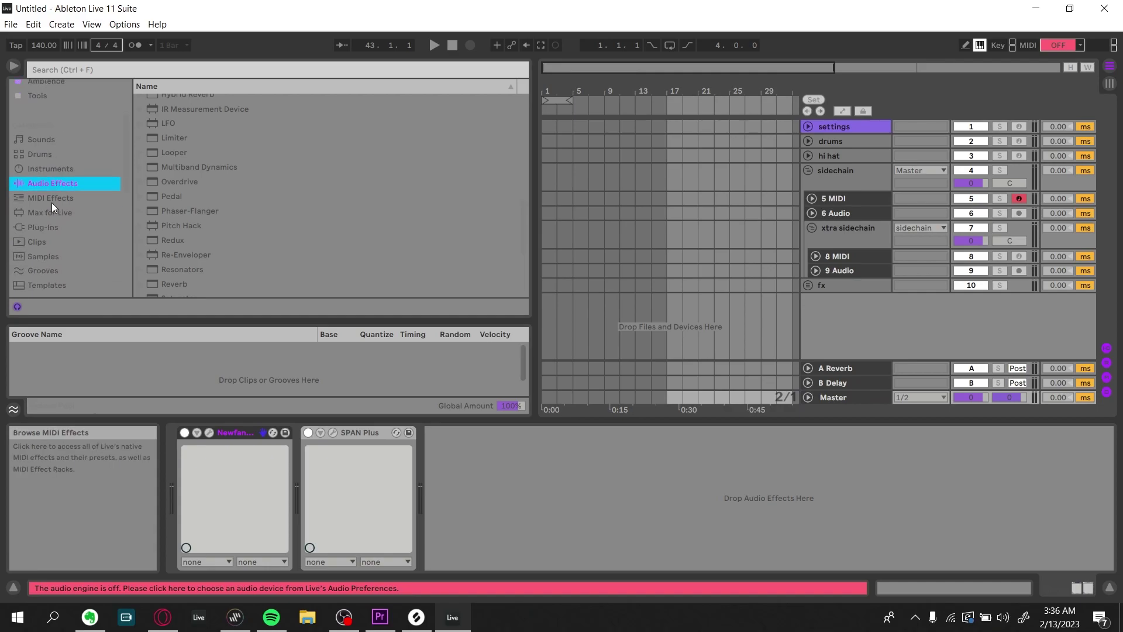
scroll(51, 237, down, 5)
click(43, 215)
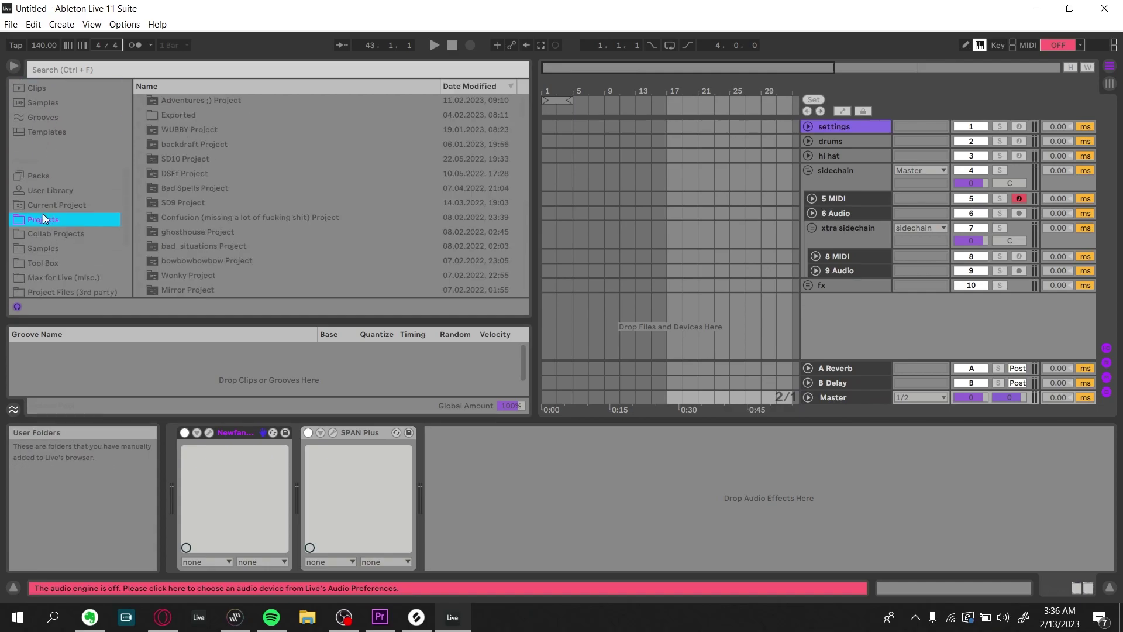
click(140, 144)
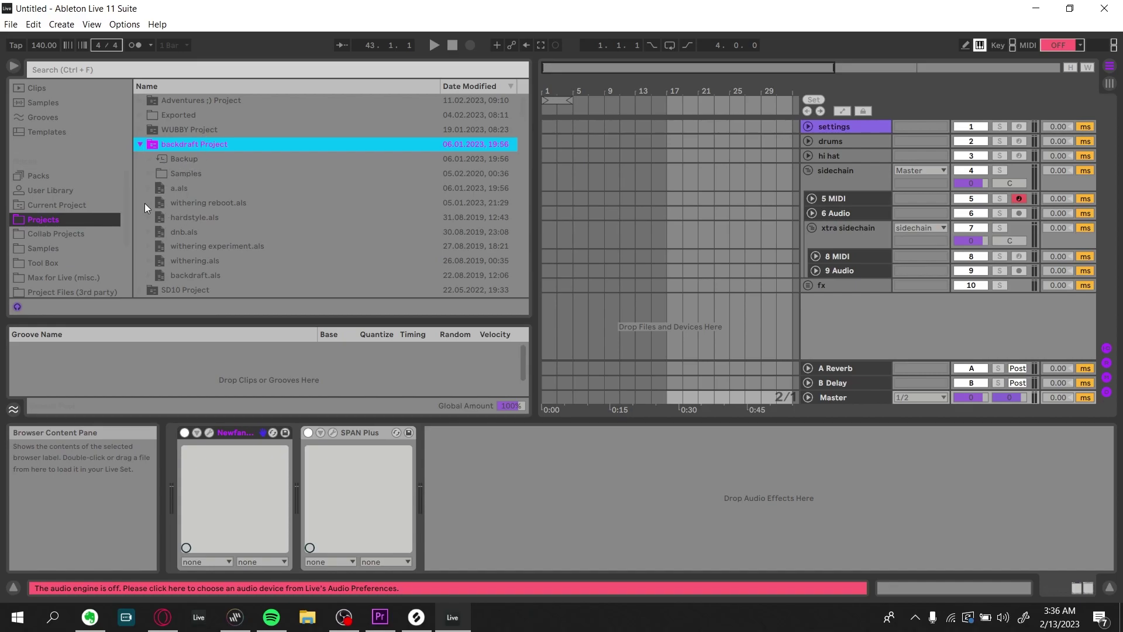
click(202, 203)
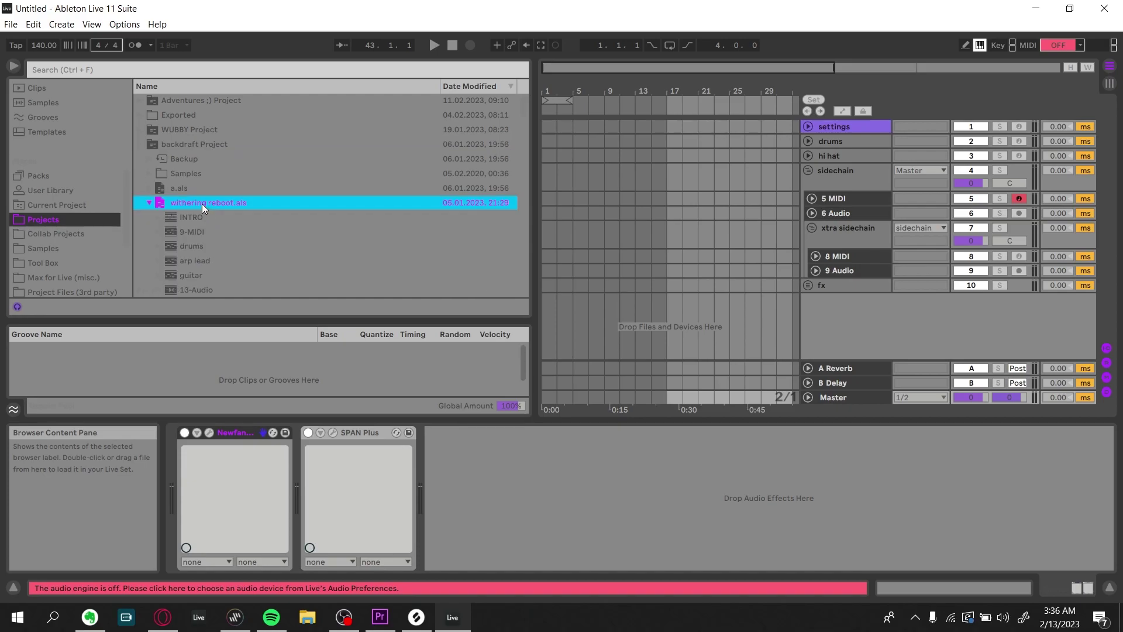
key(Right)
Step: Drag within the browser while locating the Afraid of Love project
drag(182, 141, 229, 215)
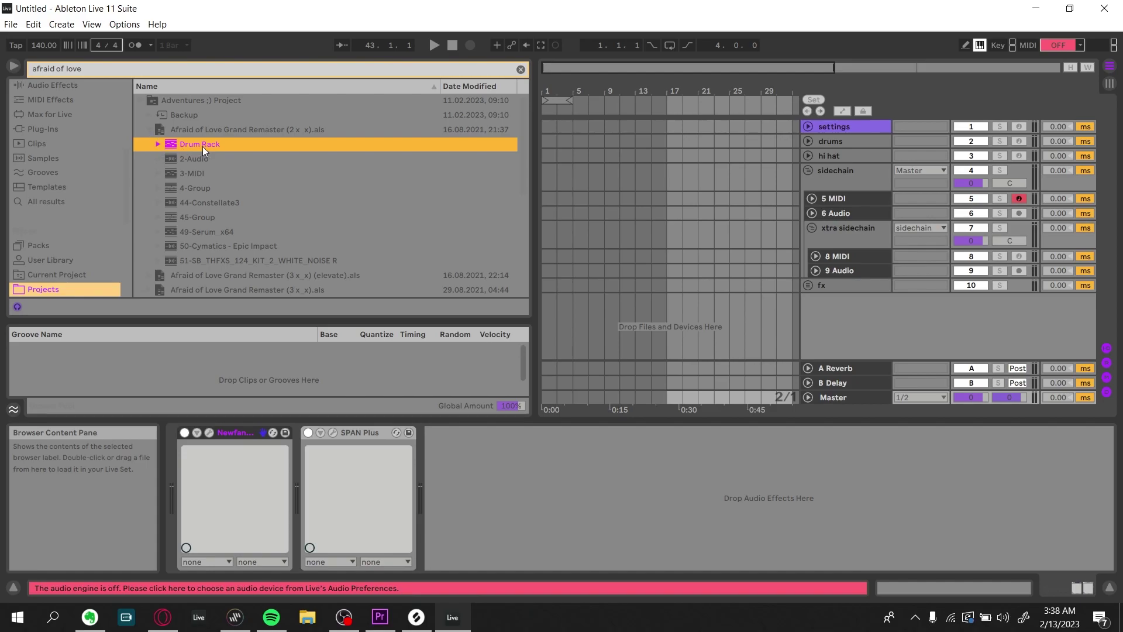
shift+click(216, 261)
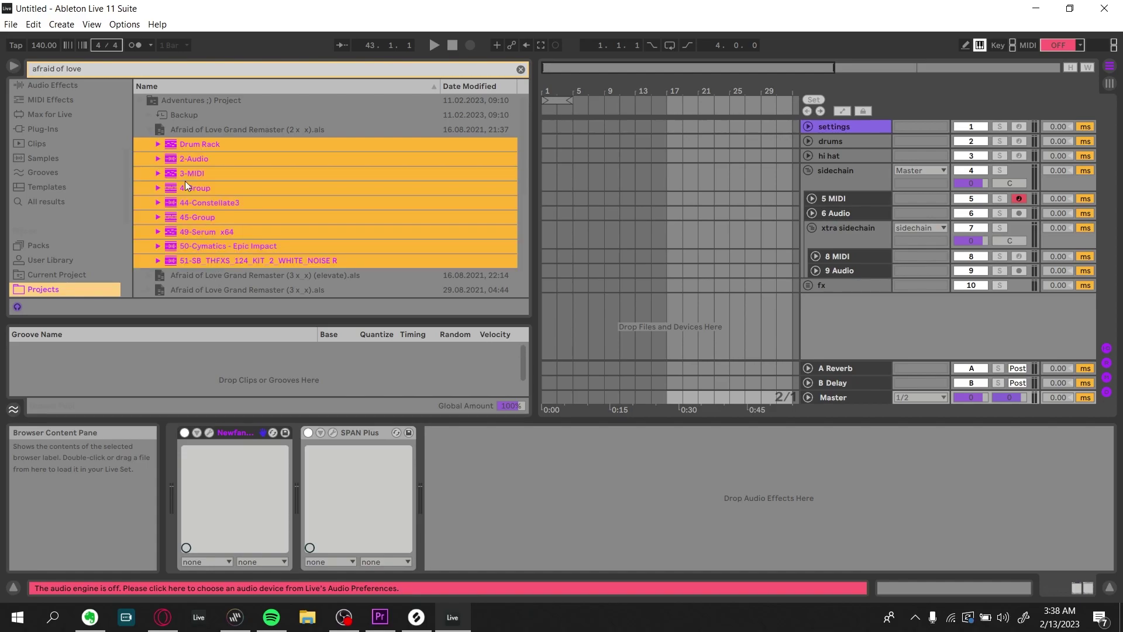
click(199, 147)
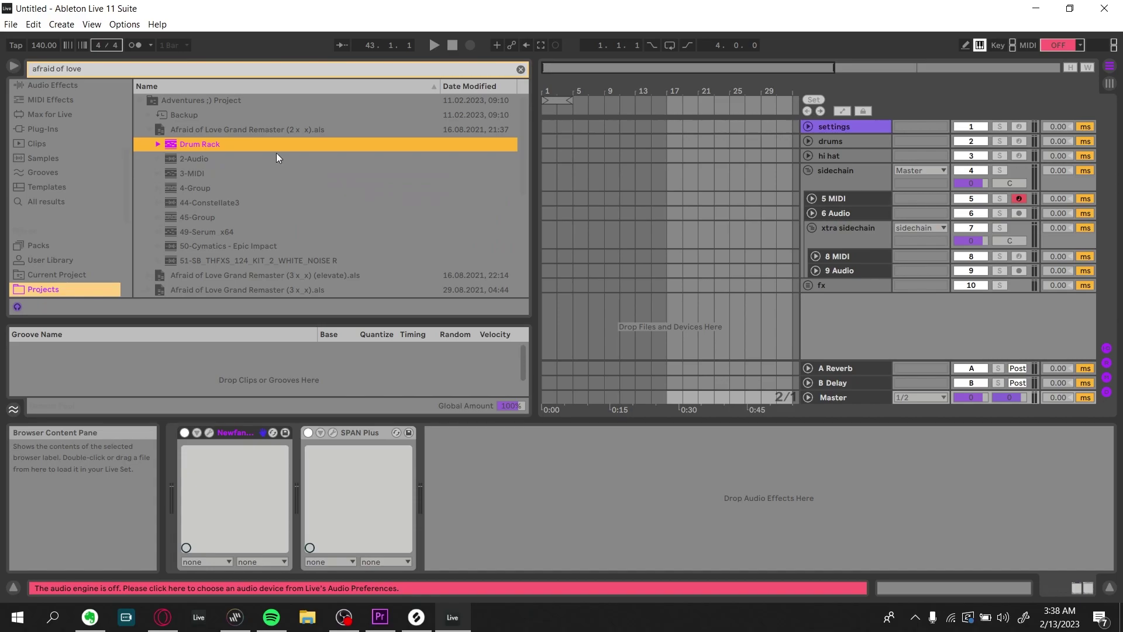